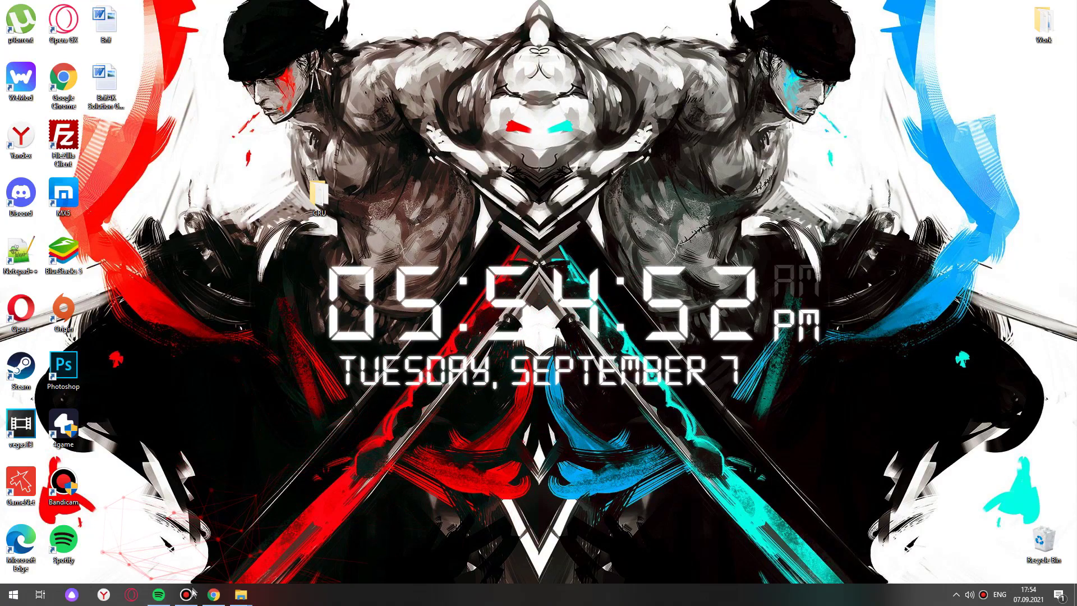
# Reach the OverdriveNTool file on MEGA via bittention.com's Software catalogue download page.
pyautogui.click(208, 595)
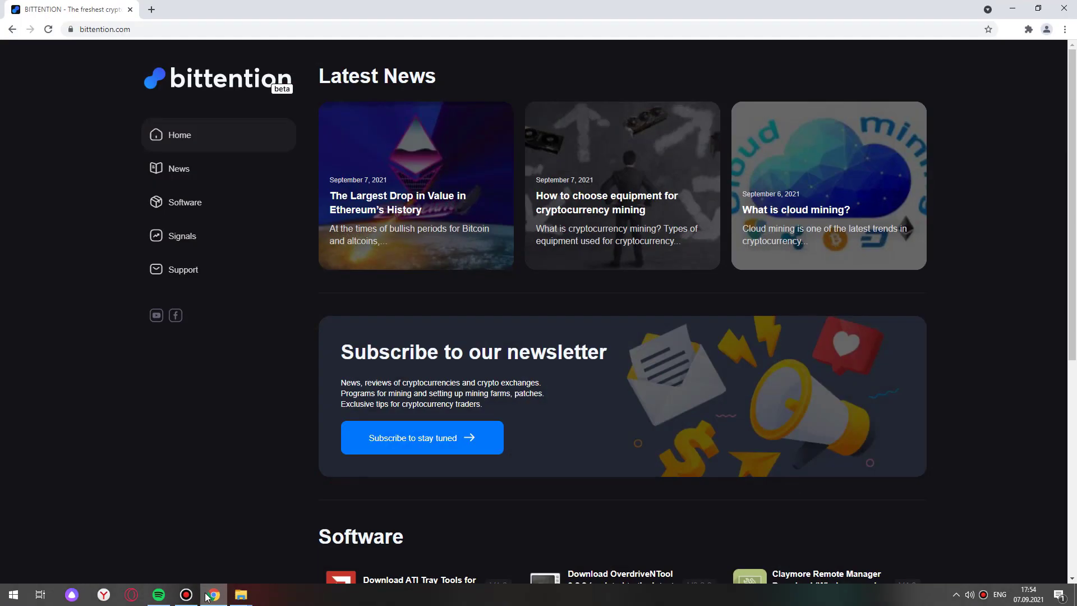
pyautogui.click(219, 205)
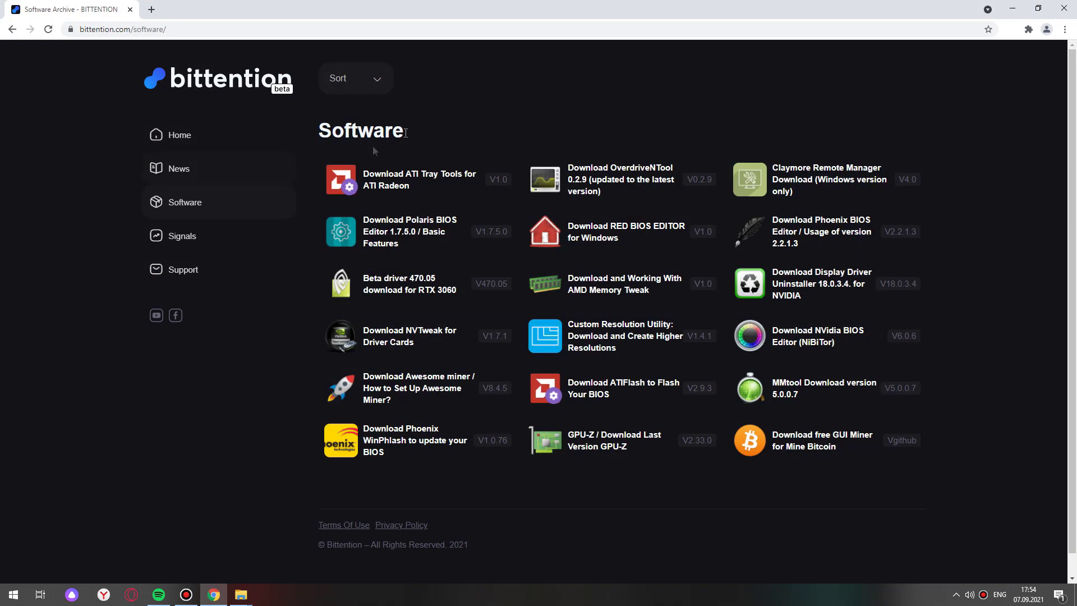
pyautogui.click(611, 169)
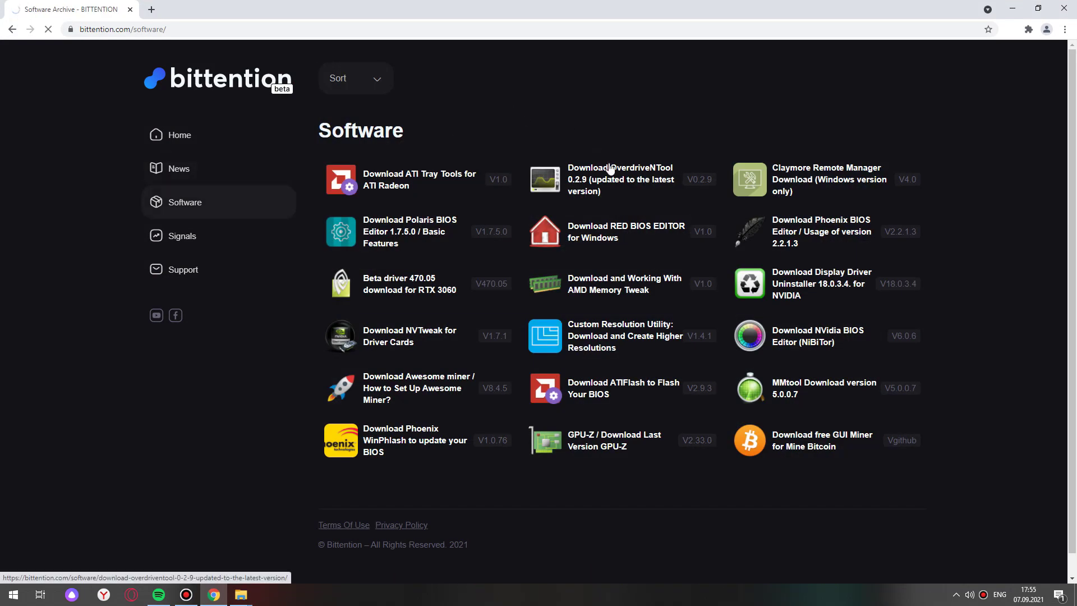
pyautogui.click(412, 364)
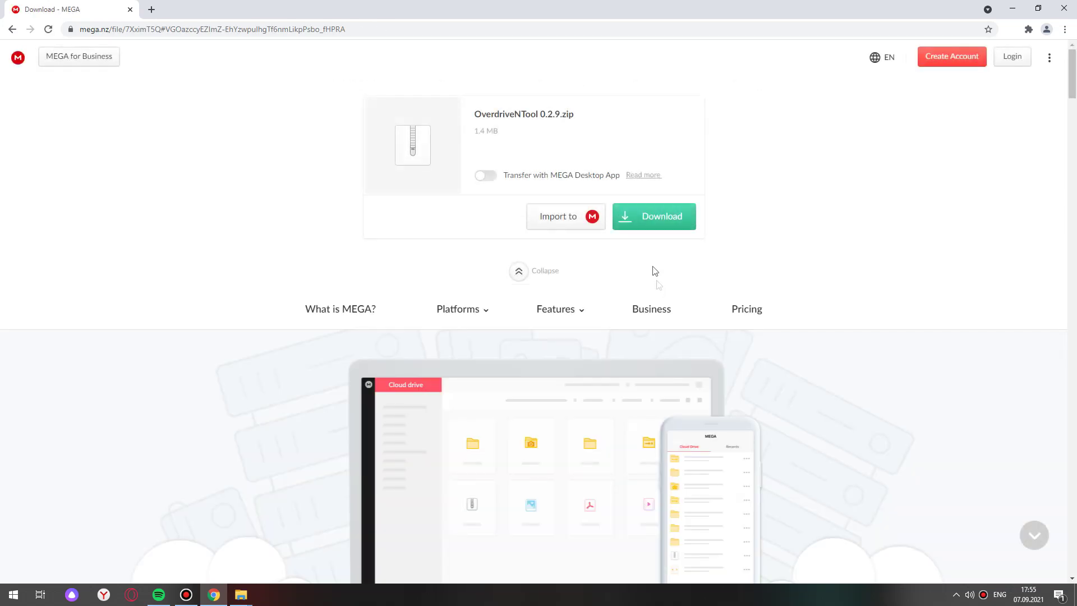
# Download OverdriveNTool 0.2.9.zip and view the finished archive.
pyautogui.click(639, 225)
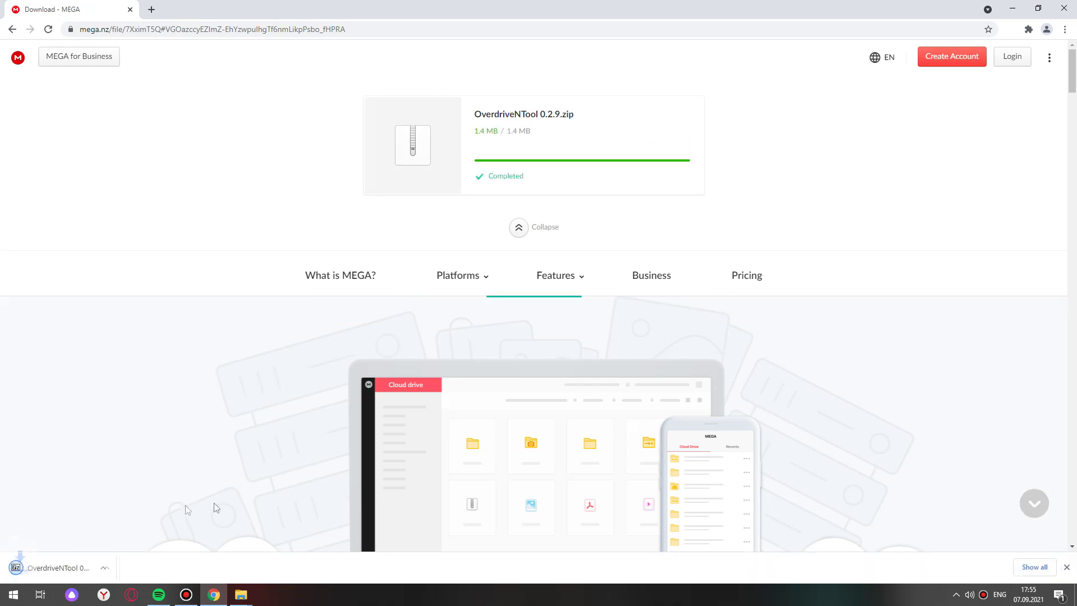
pyautogui.click(72, 570)
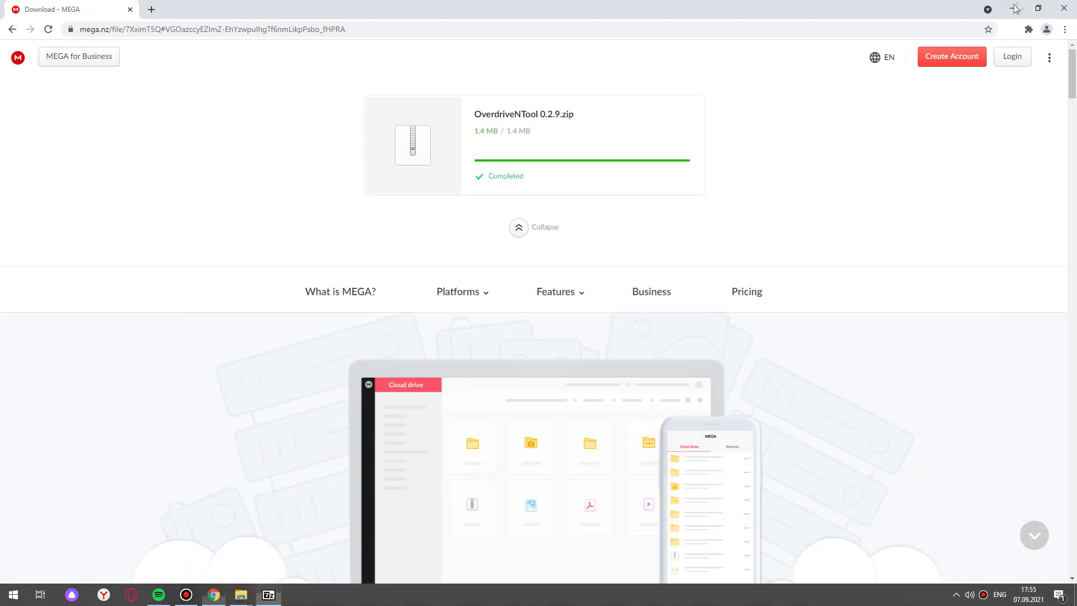
pyautogui.click(1012, 8)
# Extract the OverdriveNTool 0.2.9 folder to the desktop and launch OverdriveNTool.exe for the RX 570.
pyautogui.moveTo(261, 398); pyautogui.dragTo(362, 202)
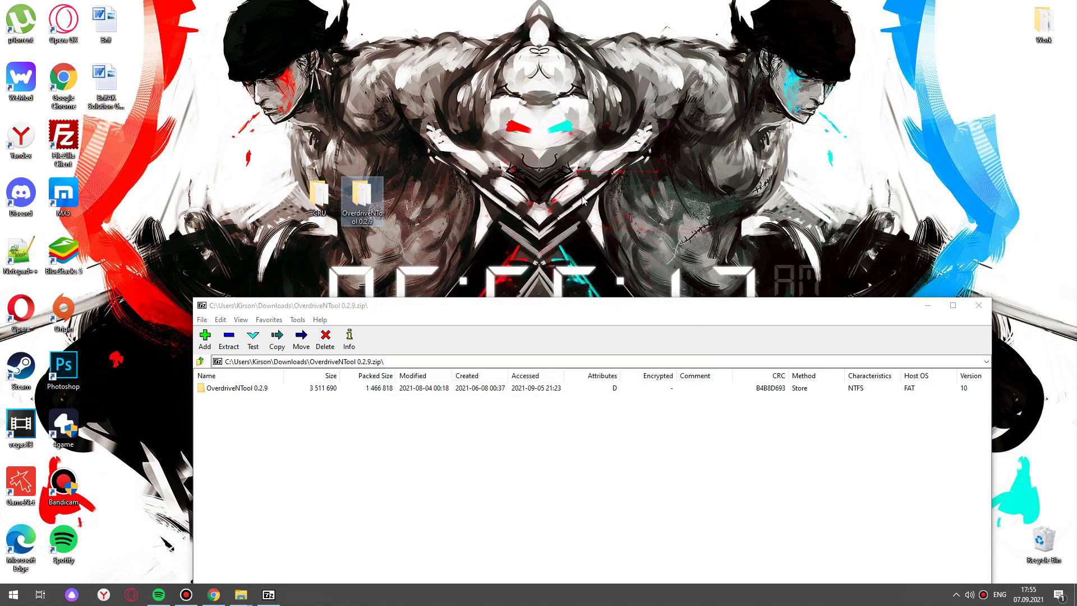
pyautogui.click(979, 305)
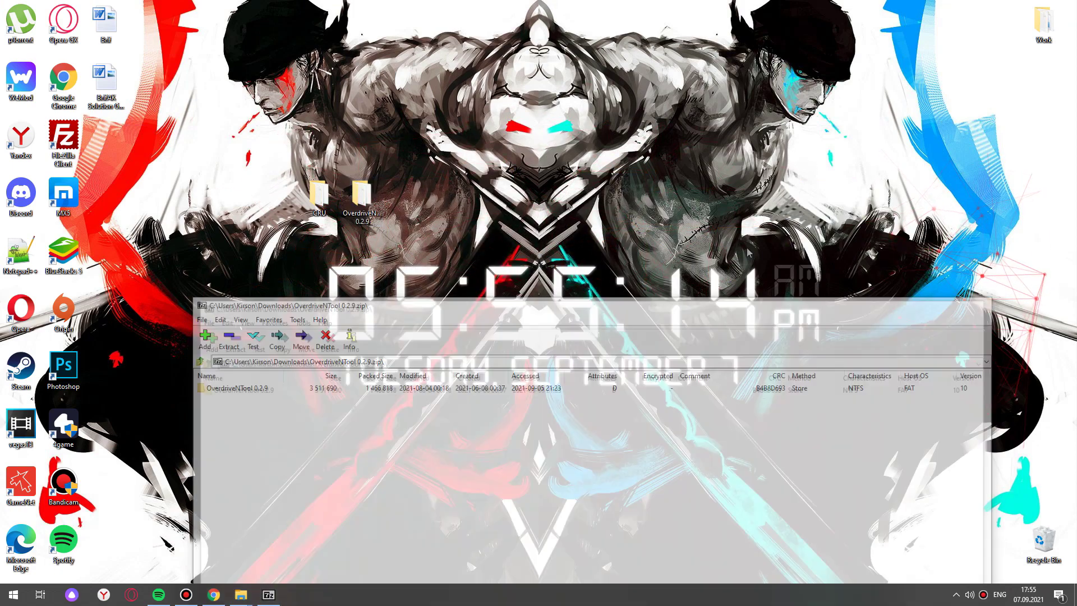
pyautogui.doubleClick(370, 194)
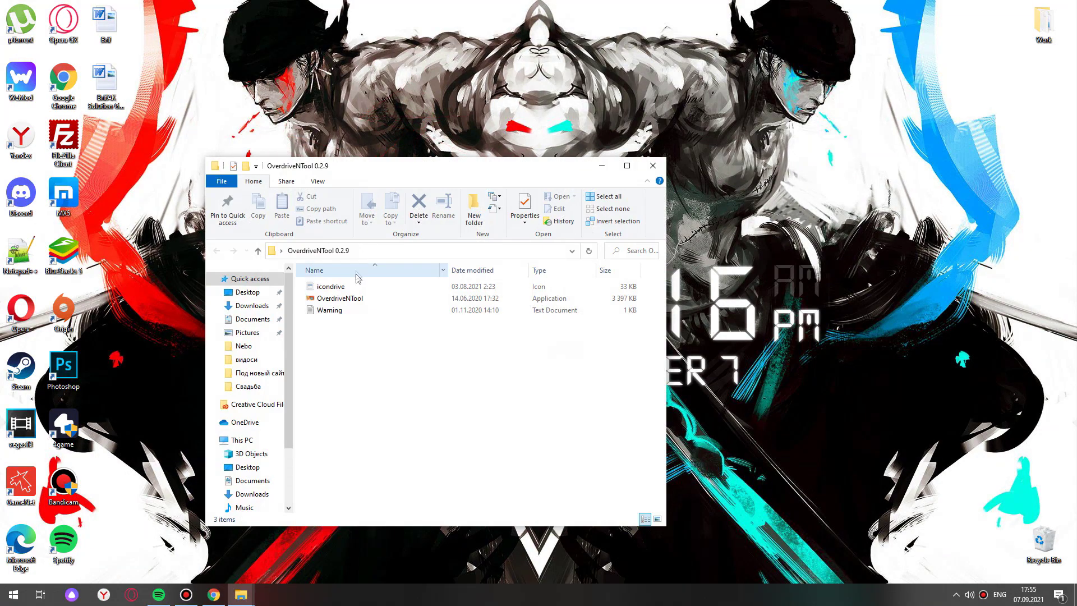
pyautogui.doubleClick(357, 301)
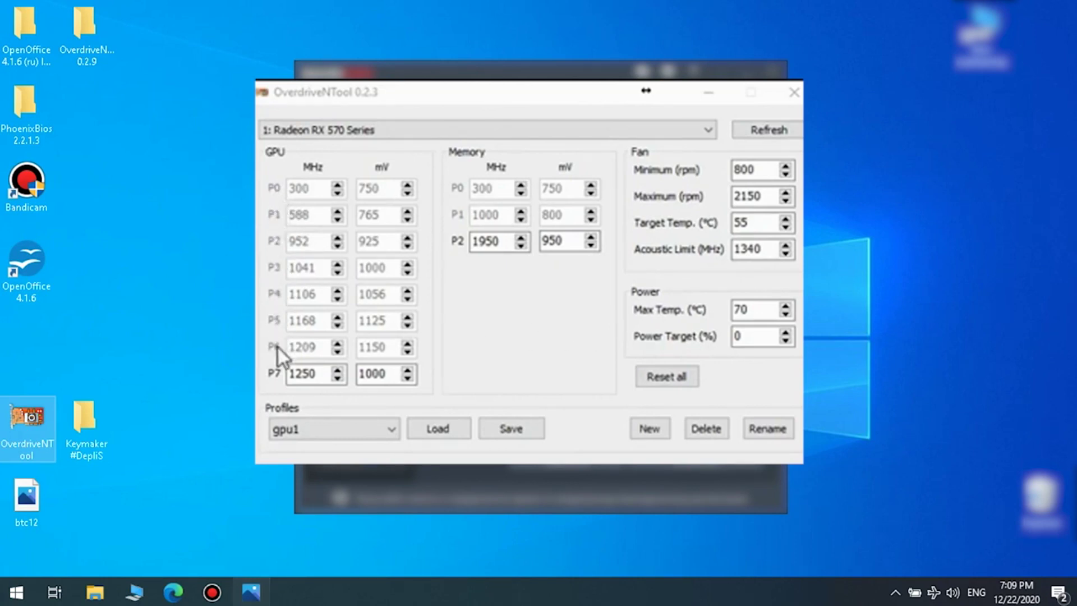
pyautogui.click(273, 190)
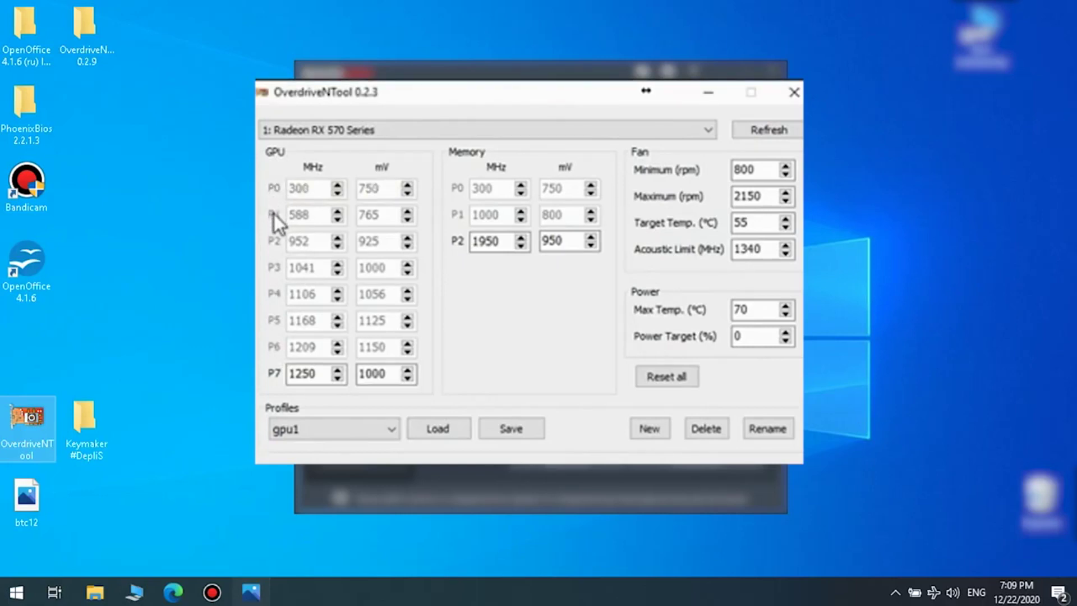
pyautogui.click(273, 214)
pyautogui.click(275, 229)
pyautogui.click(273, 246)
pyautogui.click(273, 267)
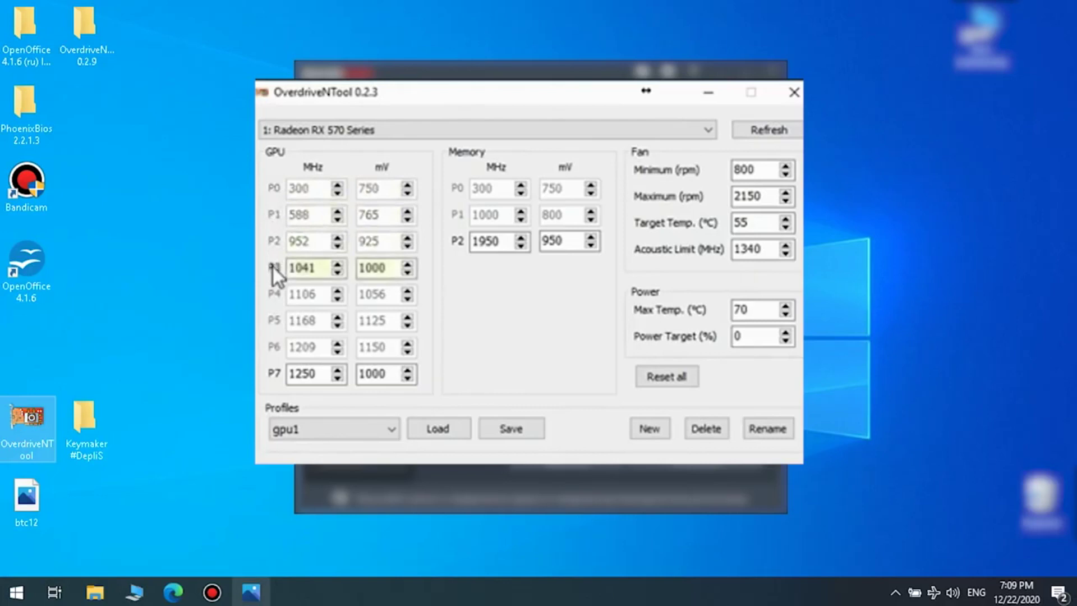
pyautogui.click(274, 294)
pyautogui.click(274, 321)
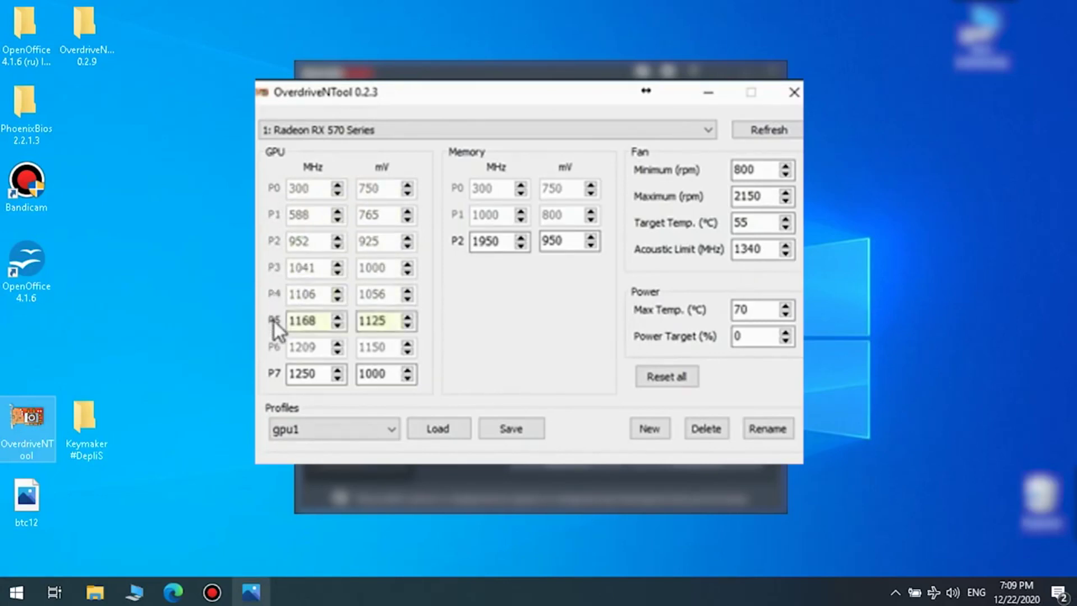
pyautogui.click(273, 321)
pyautogui.click(274, 348)
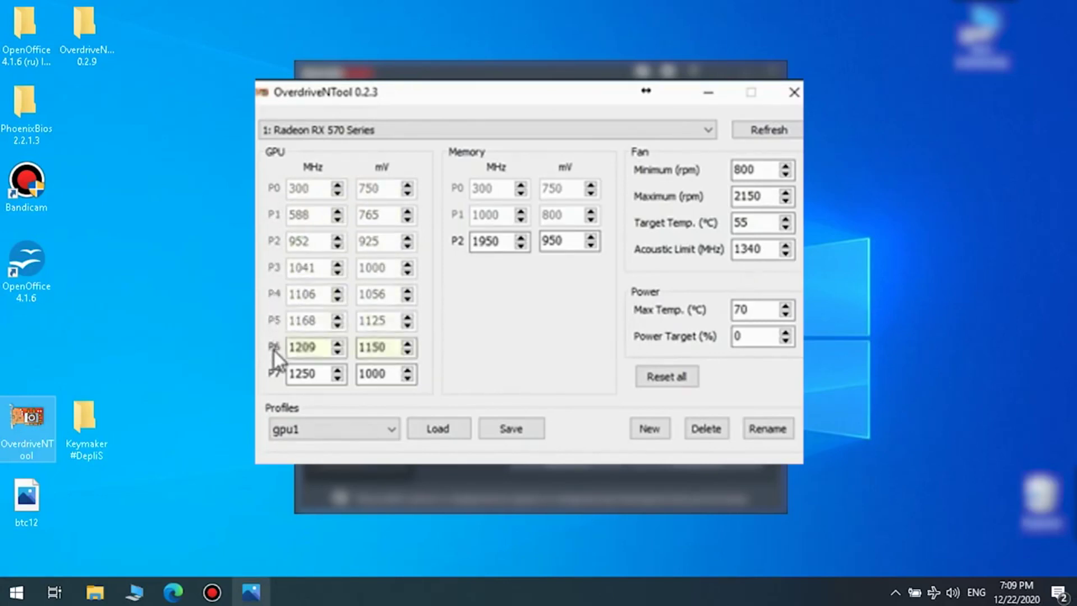
pyautogui.click(274, 349)
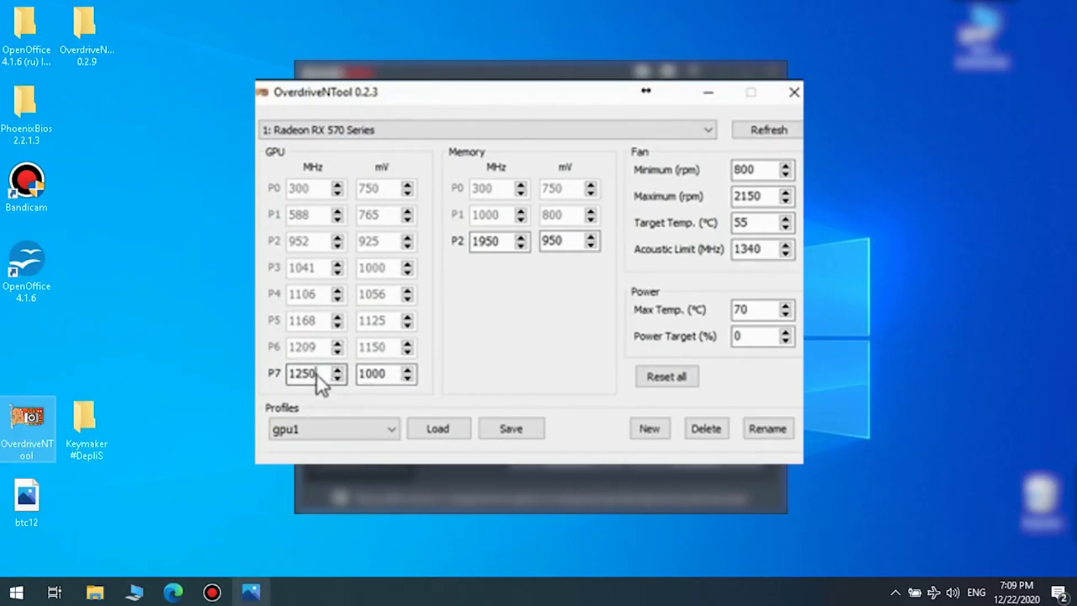
pyautogui.moveTo(318, 379); pyautogui.dragTo(281, 380)
pyautogui.write('50')
# Set GPU P7 voltage to 850 mV, leaving memory states P0 and P1 unchanged.
pyautogui.moveTo(391, 376); pyautogui.dragTo(341, 374)
pyautogui.write('8')
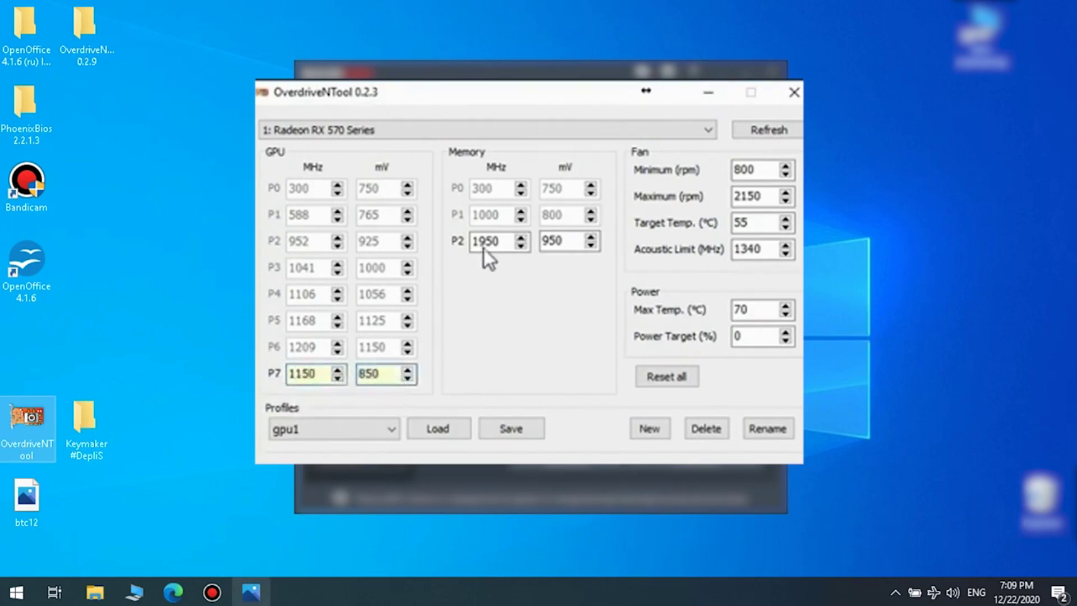
pyautogui.click(457, 192)
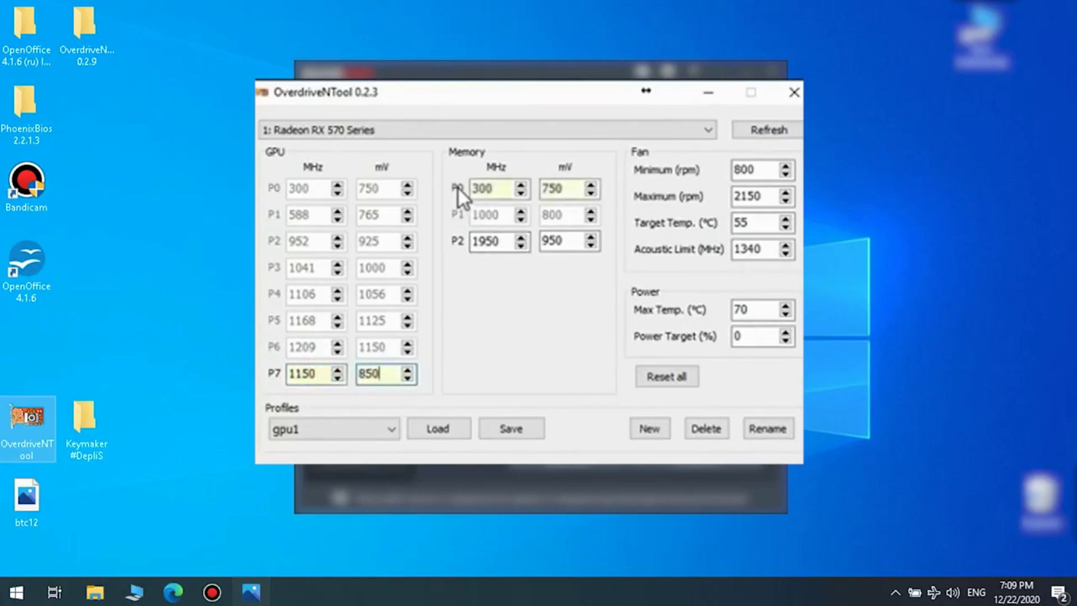
pyautogui.click(457, 193)
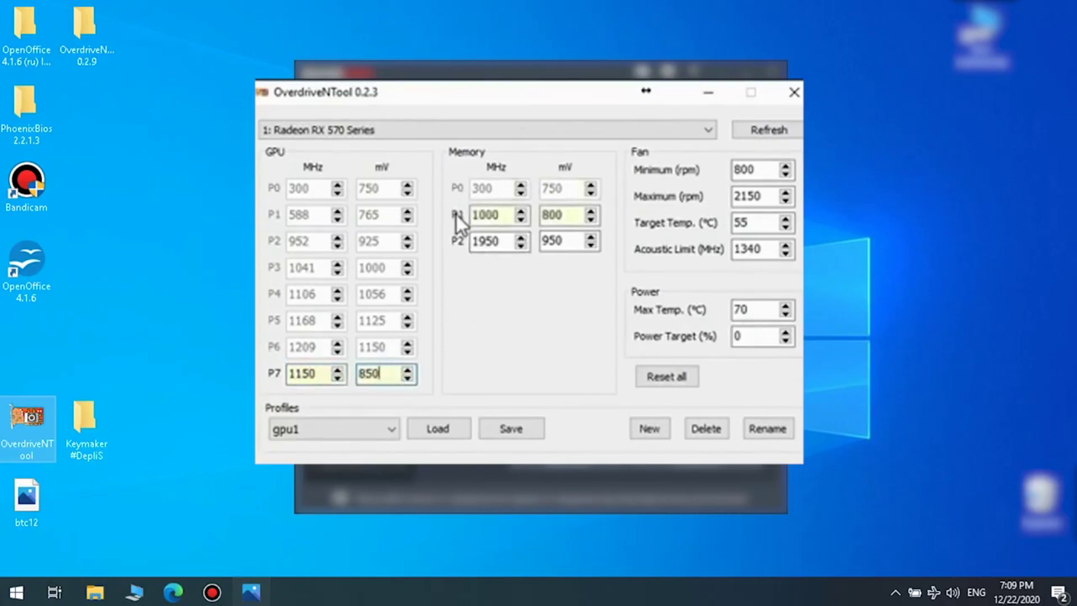
pyautogui.click(456, 215)
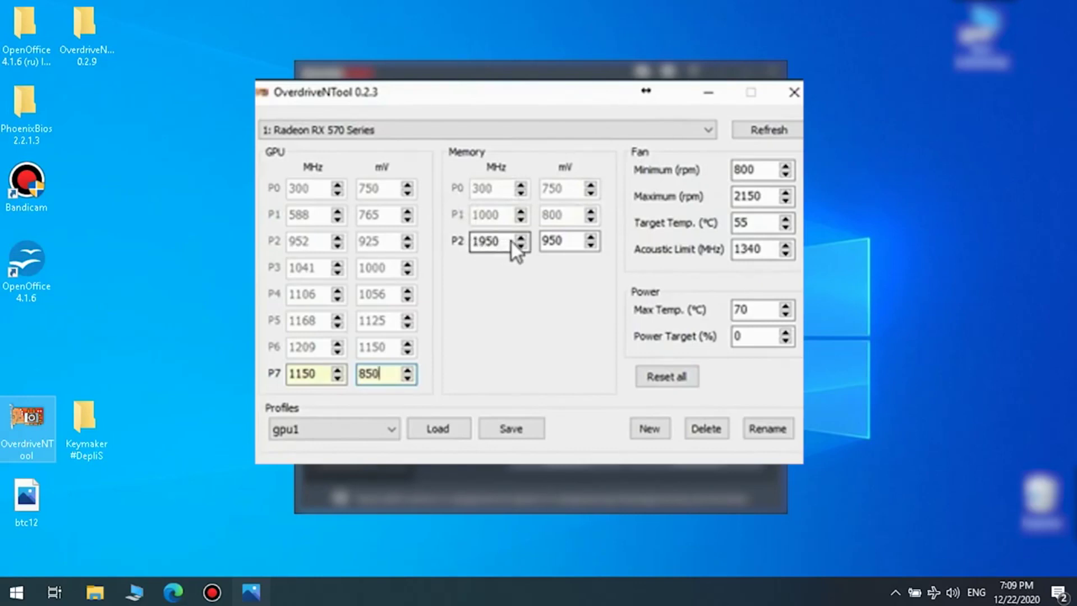
# Set memory state P2 to 1900 MHz and 800 mV.
pyautogui.moveTo(507, 250); pyautogui.dragTo(445, 250)
pyautogui.write('190')
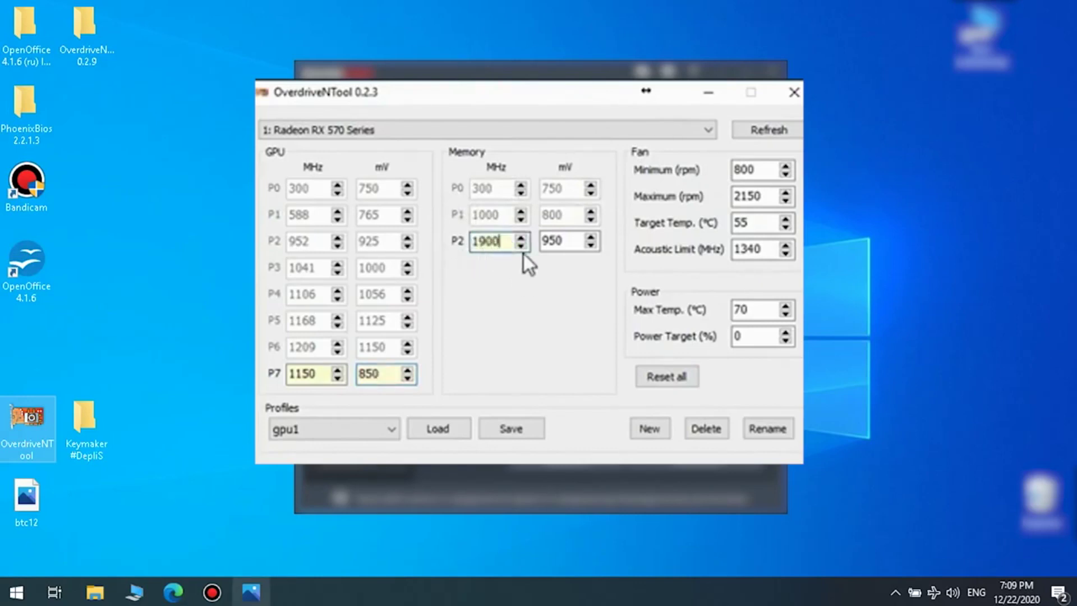
pyautogui.click(571, 243)
pyautogui.write('800')
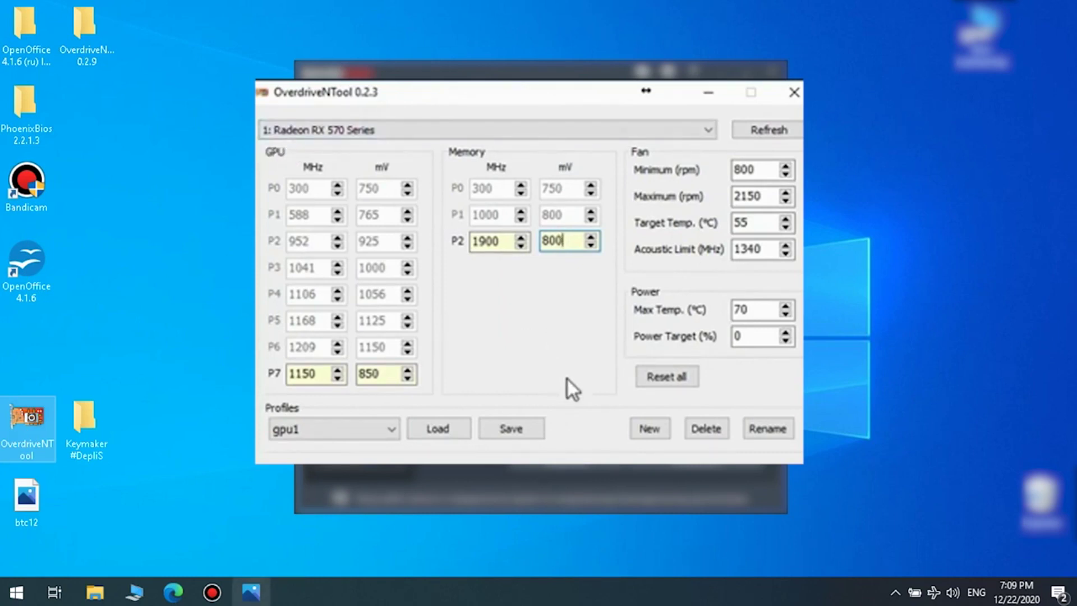
pyautogui.click(650, 431)
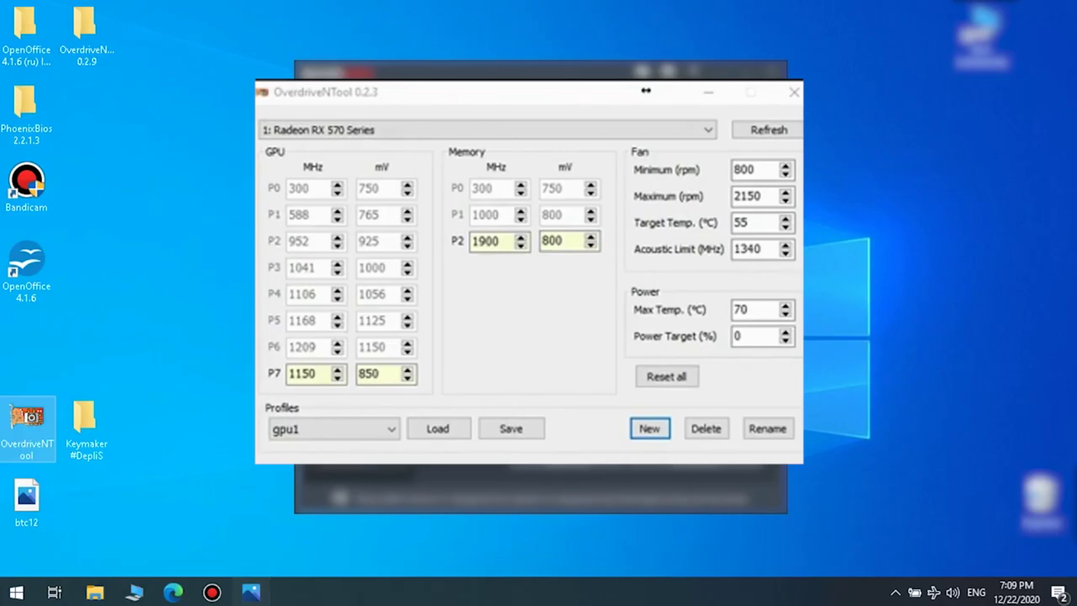
# Confirm the first card's tuned settings sit under profile name gpu1.
pyautogui.click(354, 429)
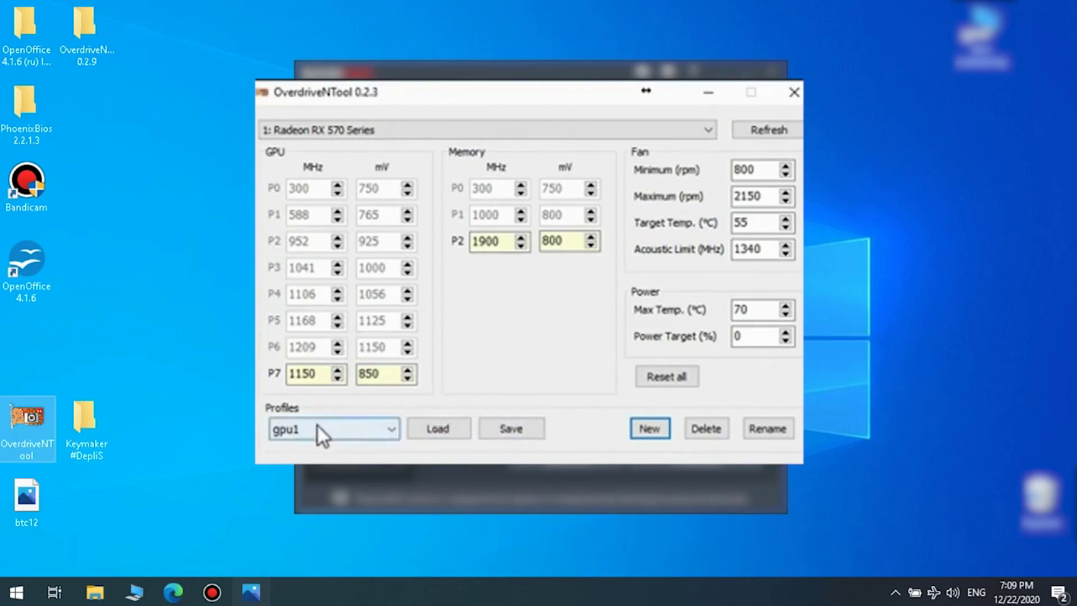
# Switch to 2: Radeon RX 570 Series, showing its own values (memory P2 2000 MHz, 950 mV).
pyautogui.click(346, 128)
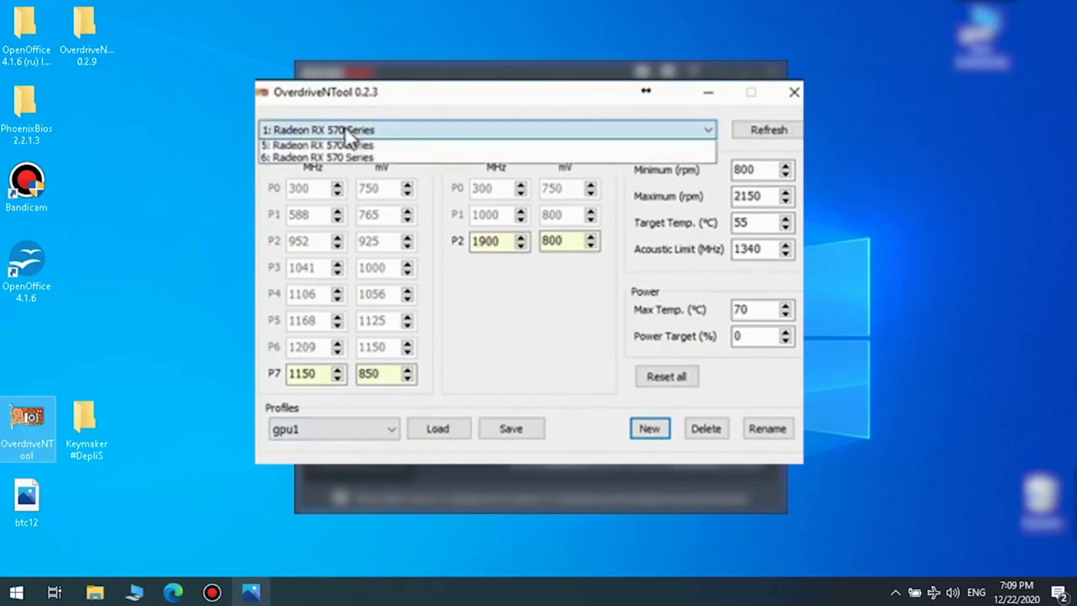
pyautogui.click(325, 171)
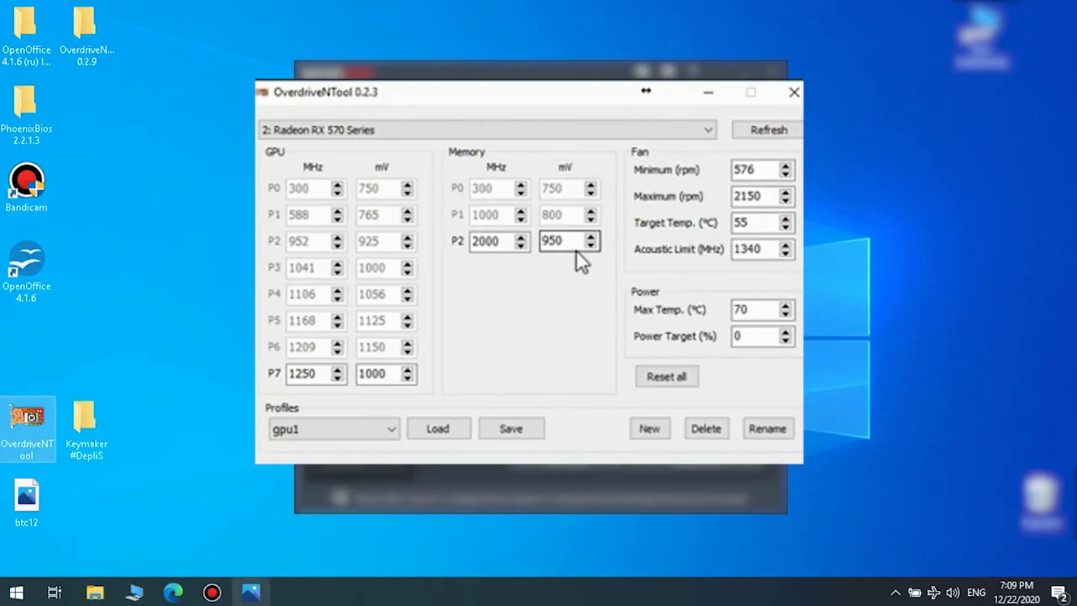
# Create a second profile for card 2 and list it alongside gpu1 in Profiles.
pyautogui.click(647, 434)
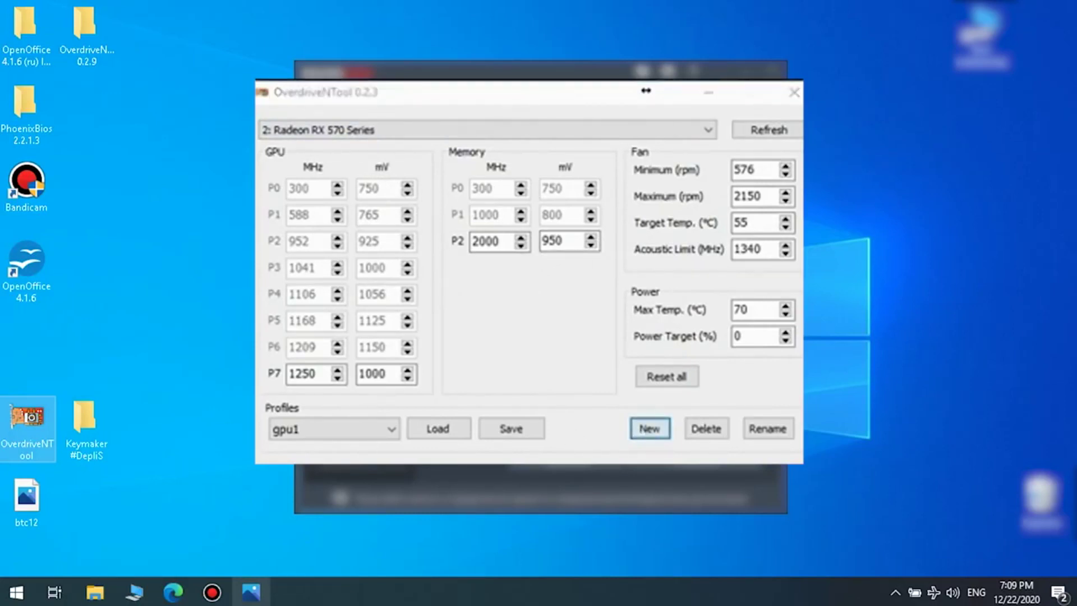
pyautogui.press('Return')
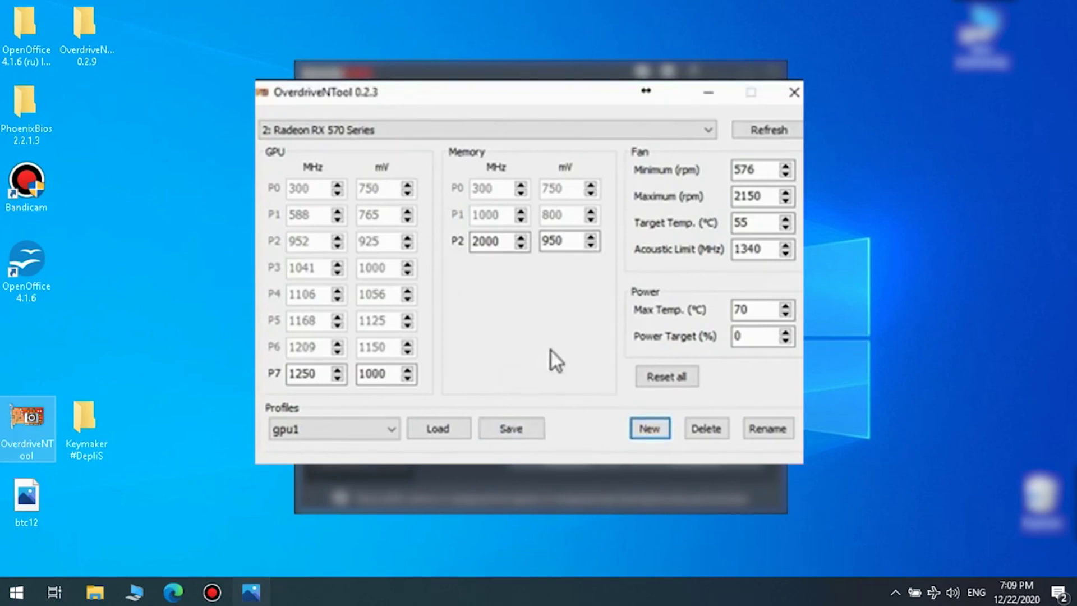
pyautogui.click(345, 430)
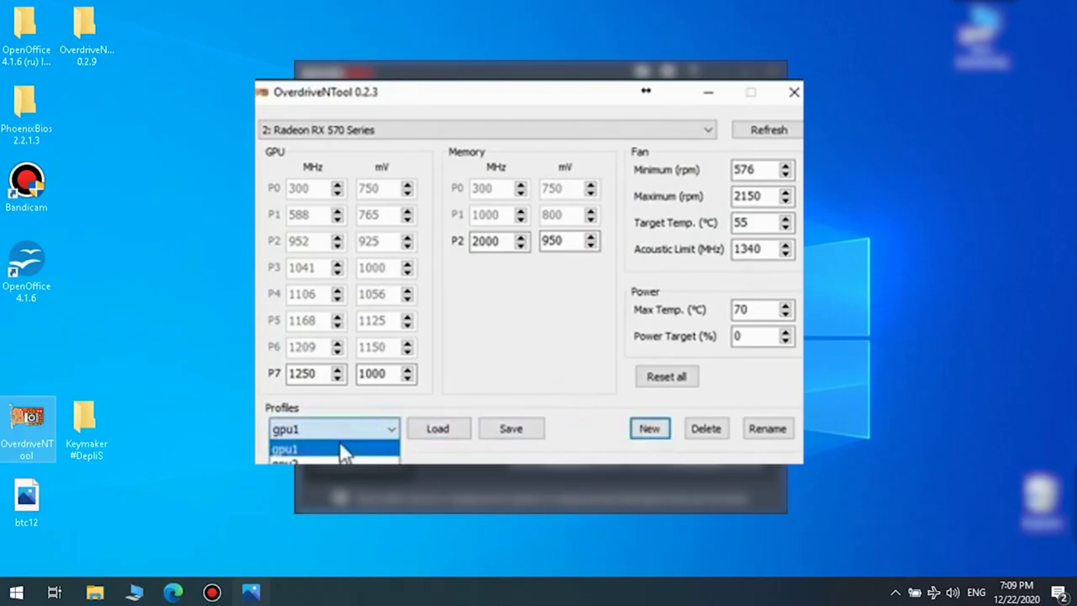